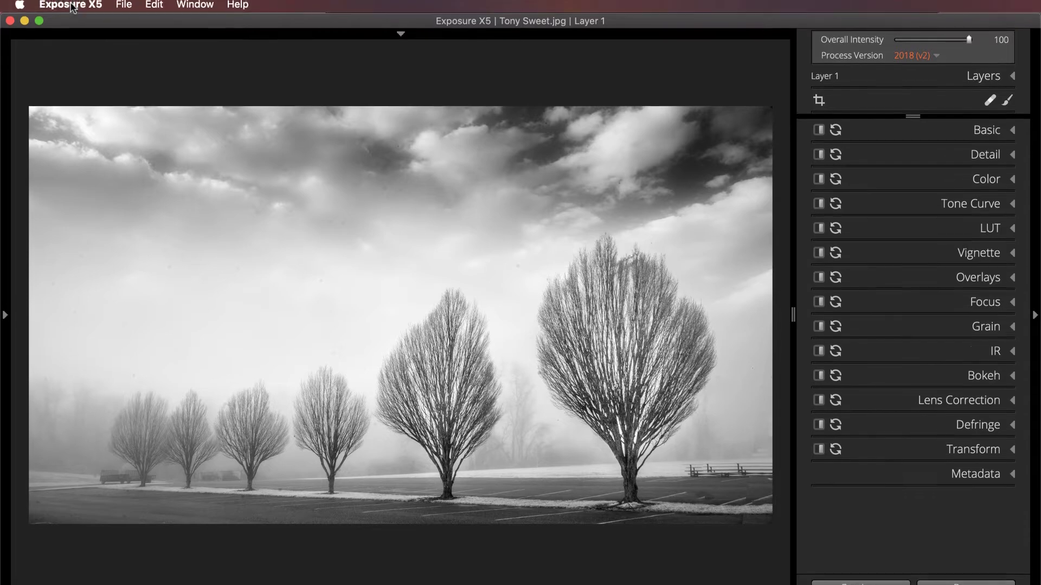
- Go to Exposure X5 Preferences and show the Shortcuts settings
click(71, 9)
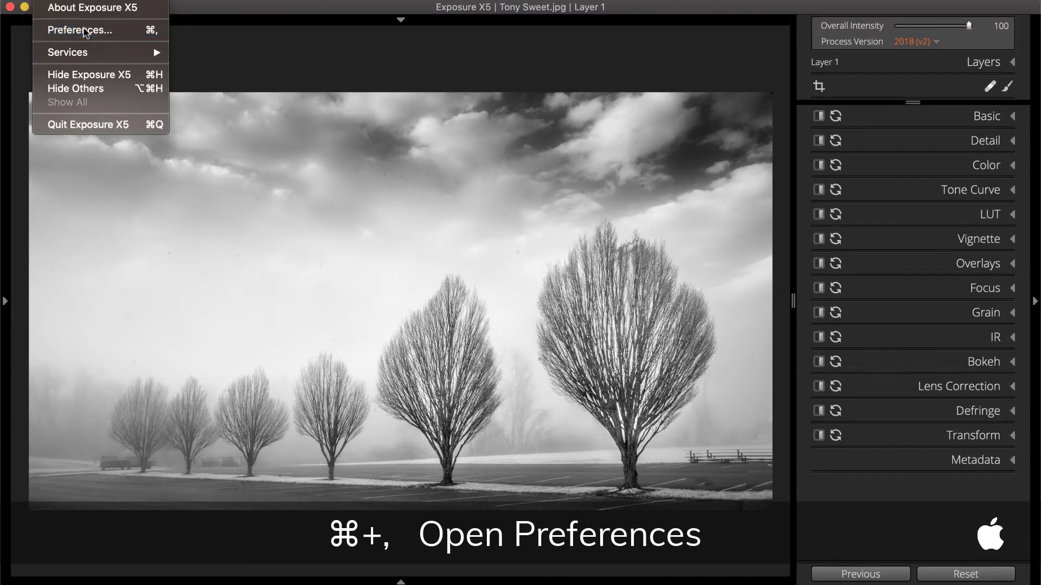
click(84, 46)
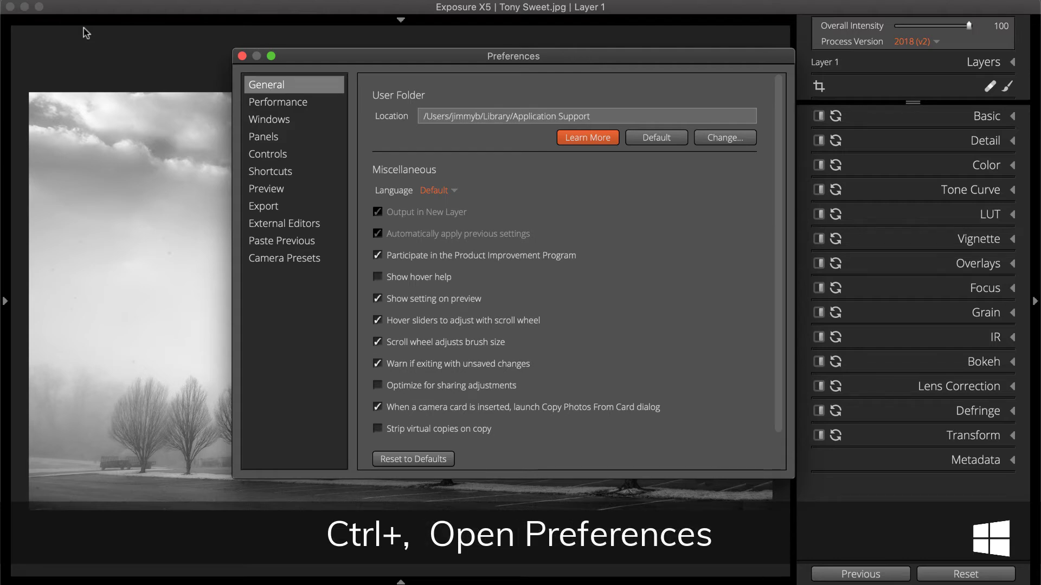
click(280, 176)
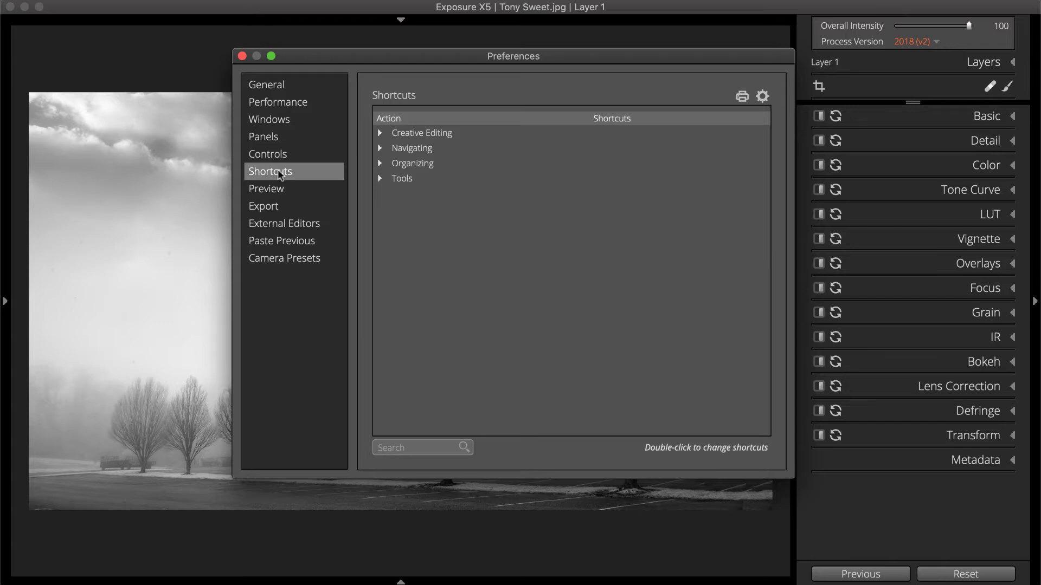
- Expand the Organizing, Navigating and Creative Editing action categories
click(381, 178)
click(380, 164)
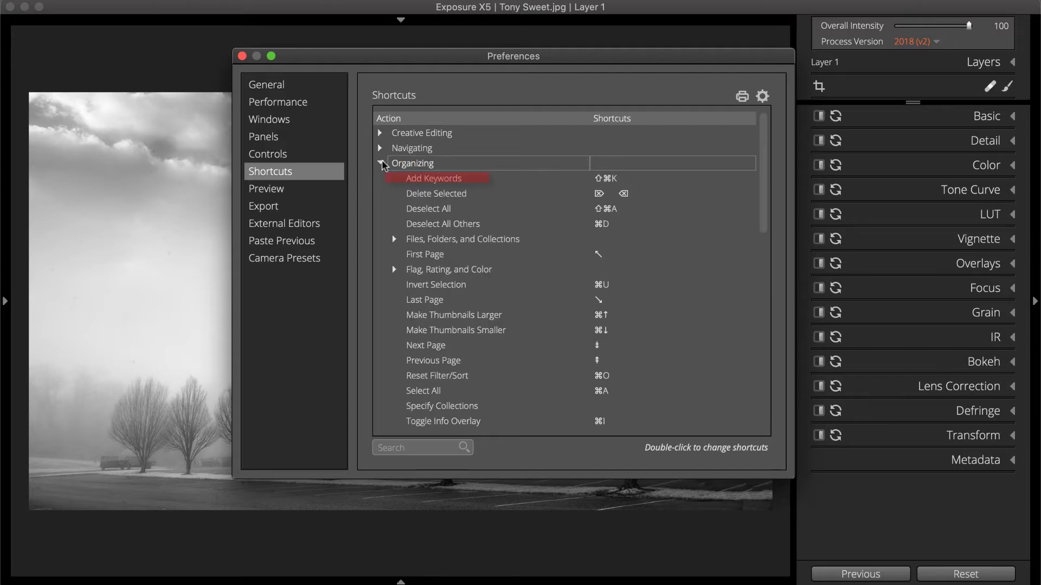
click(380, 133)
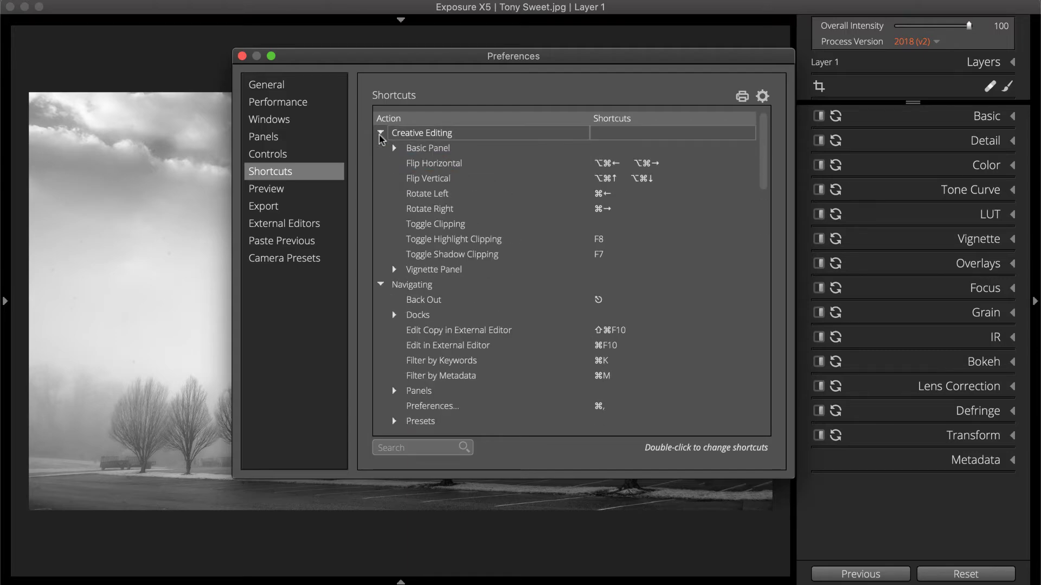
scroll(531, 209, down, 5)
scroll(534, 210, down, 5)
scroll(534, 211, down, 5)
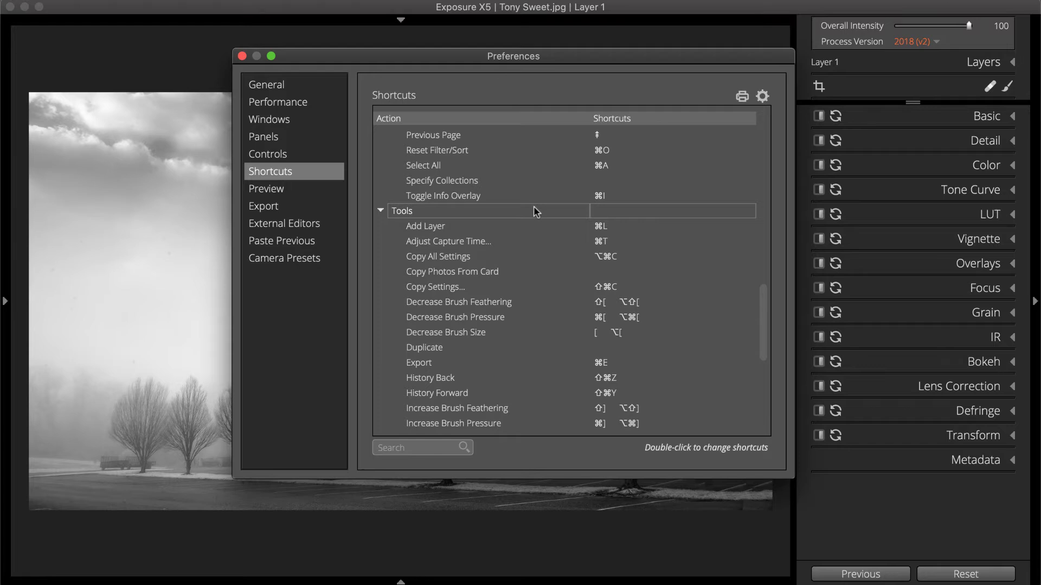
scroll(533, 206, down, 5)
scroll(534, 206, down, 3)
- Assign Control+R as the shortcut for the Rename action
double_click(446, 269)
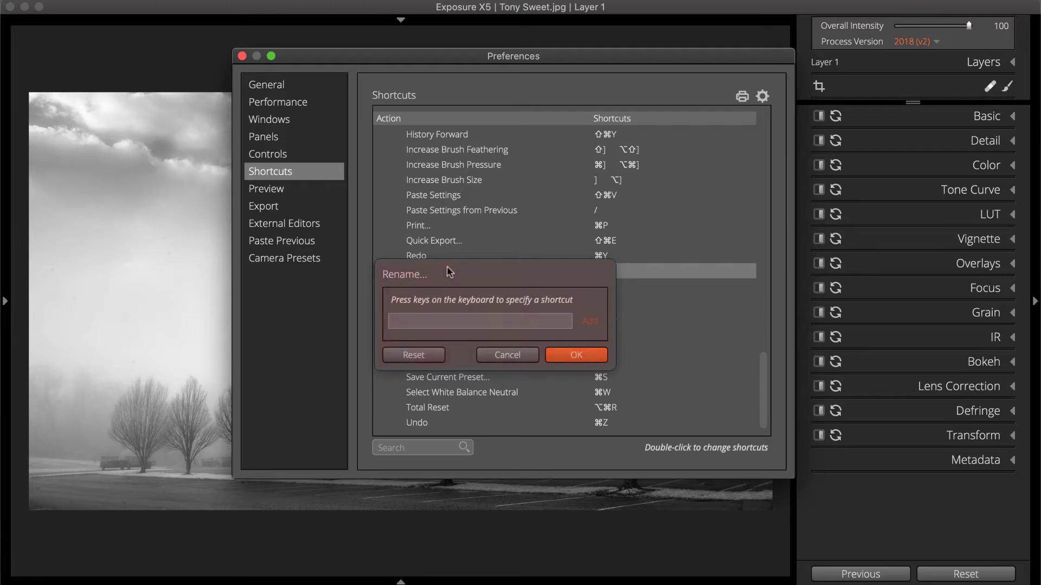
key(ctrl+r)
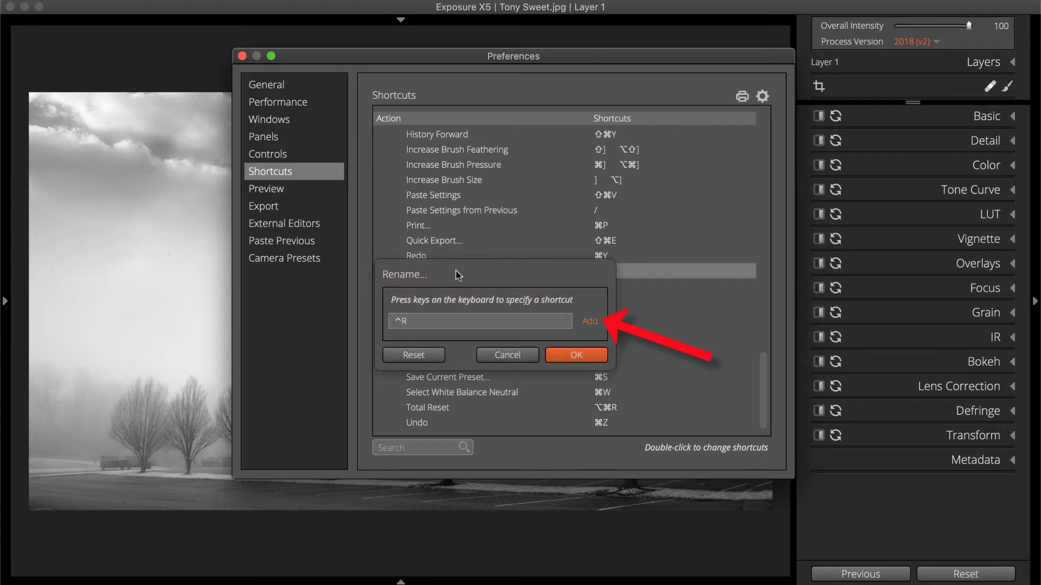
click(588, 322)
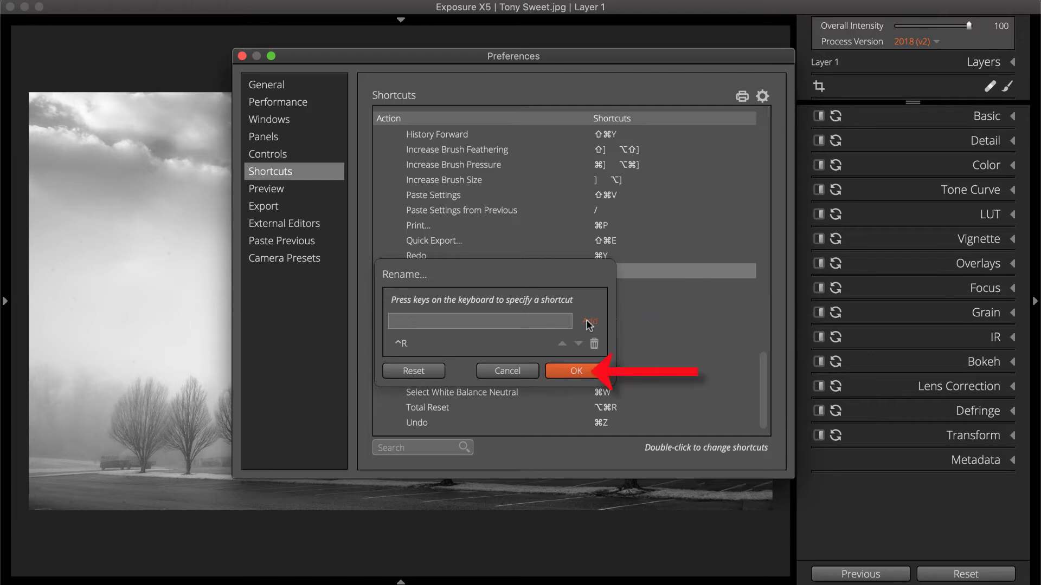
click(583, 367)
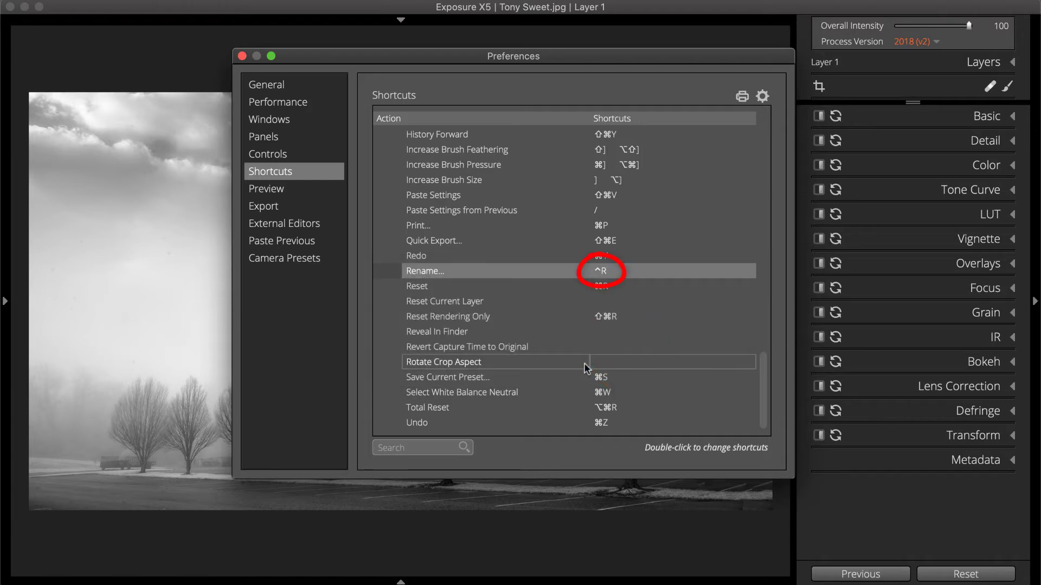
- Add Control+Command+R to Rename after Shift+Command+R conflicts, keeping Control+R
double_click(565, 271)
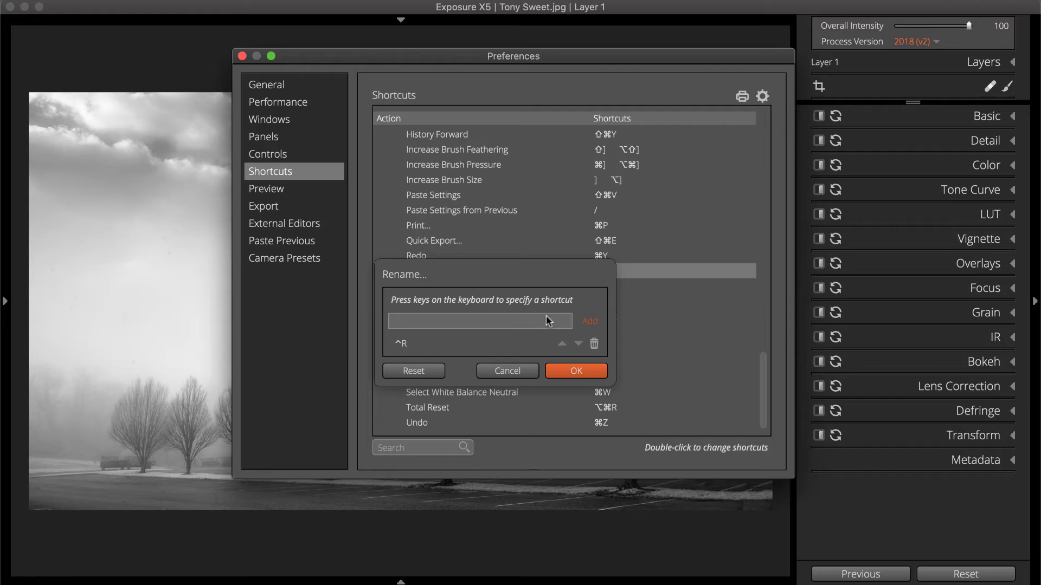
key(shift+super+r)
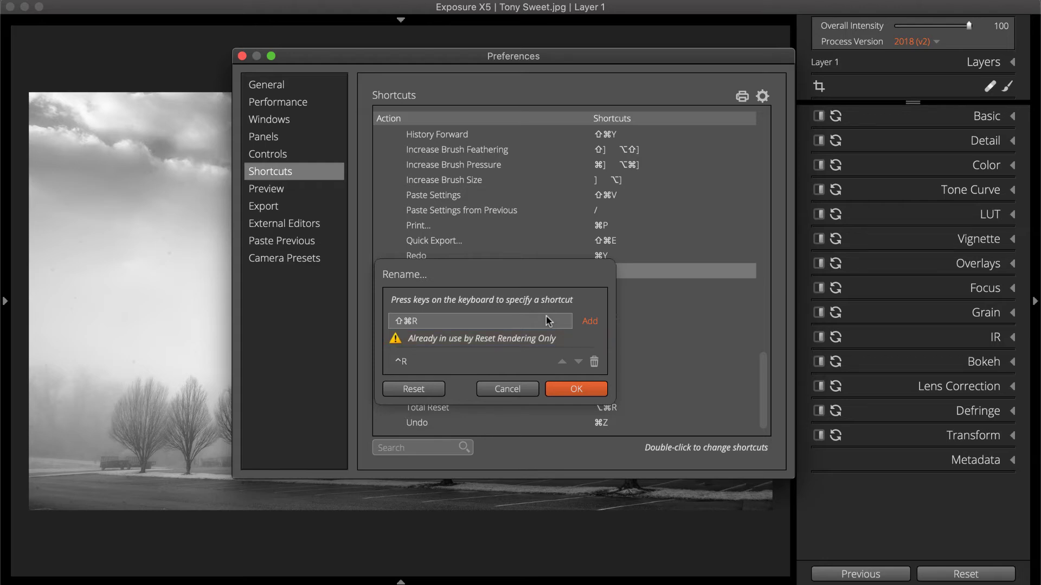
key(ctrl+super+r)
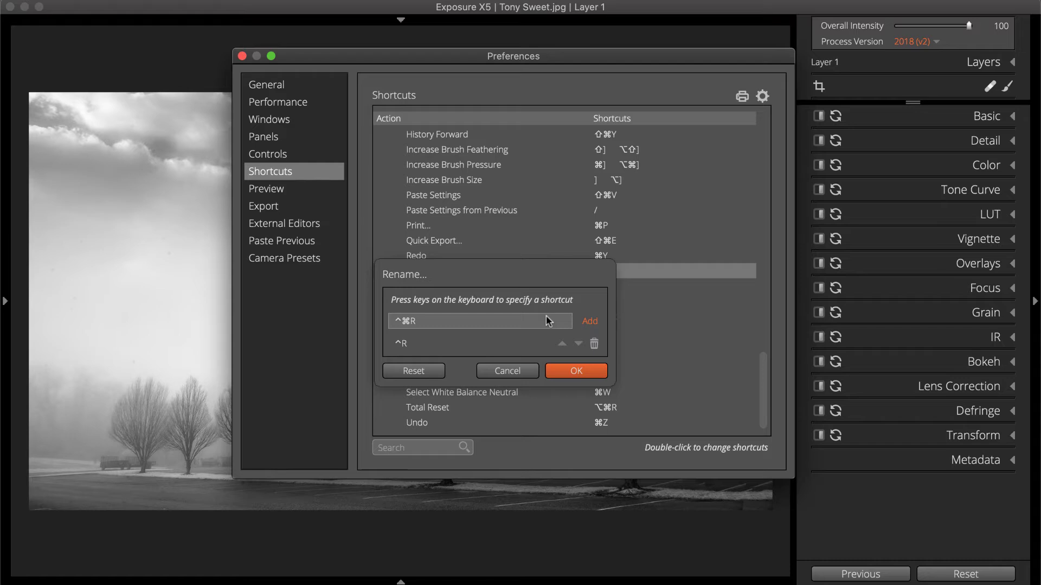
click(590, 321)
click(581, 389)
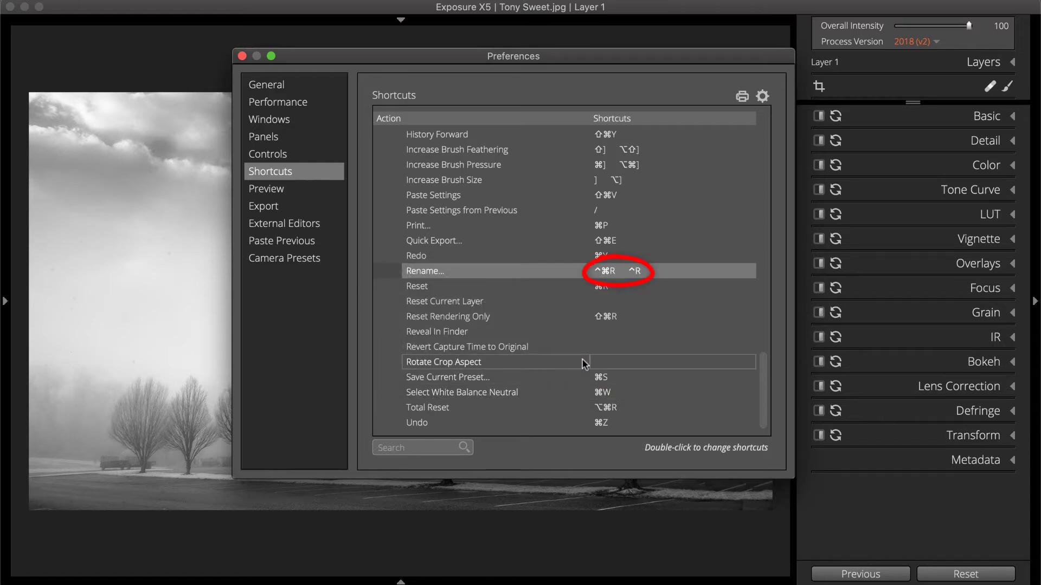
- Delete Control+Command+R and reset Control+R so Rename has no shortcut
double_click(566, 272)
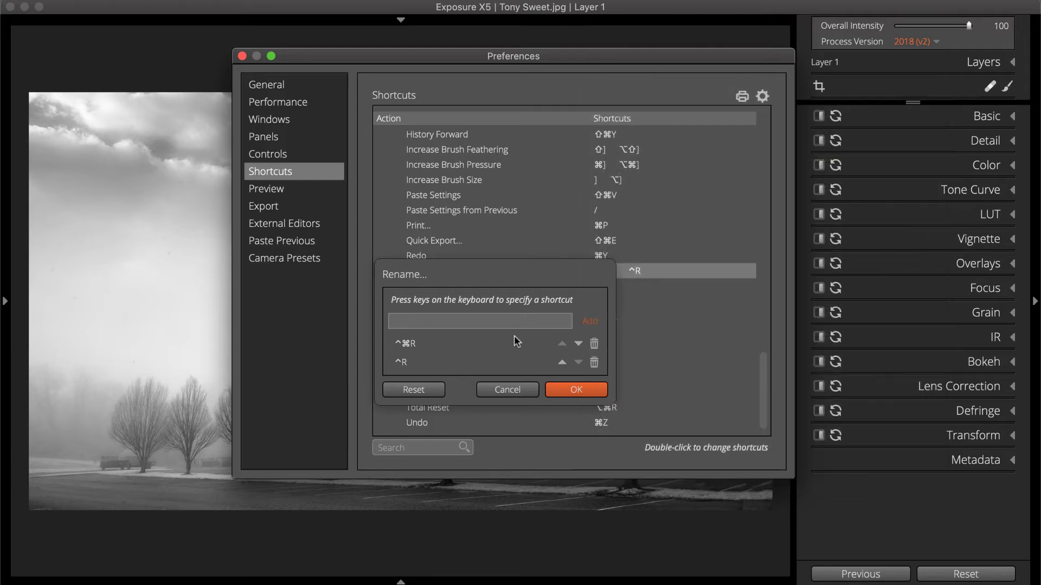
click(594, 345)
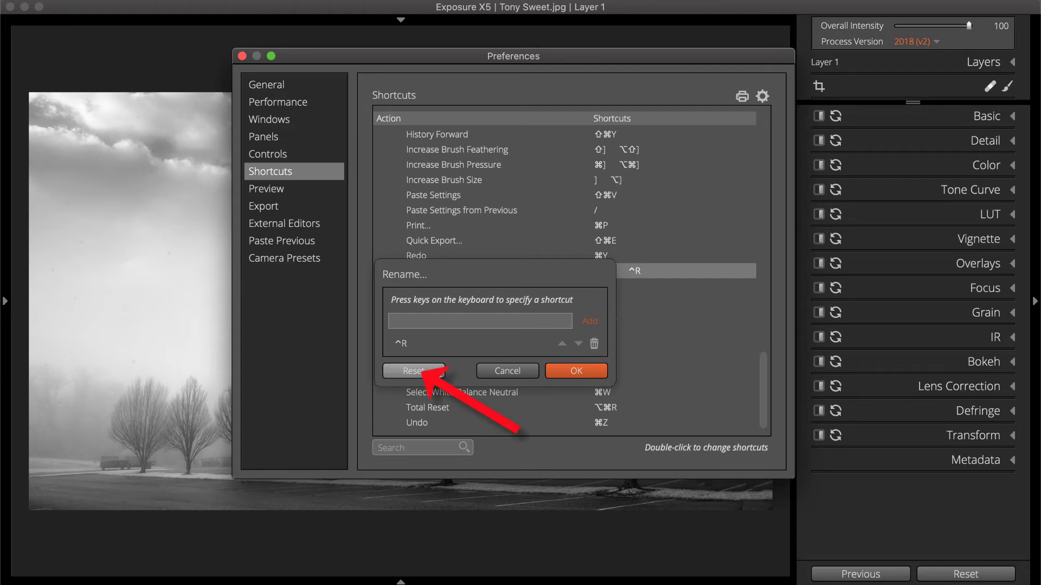
click(435, 373)
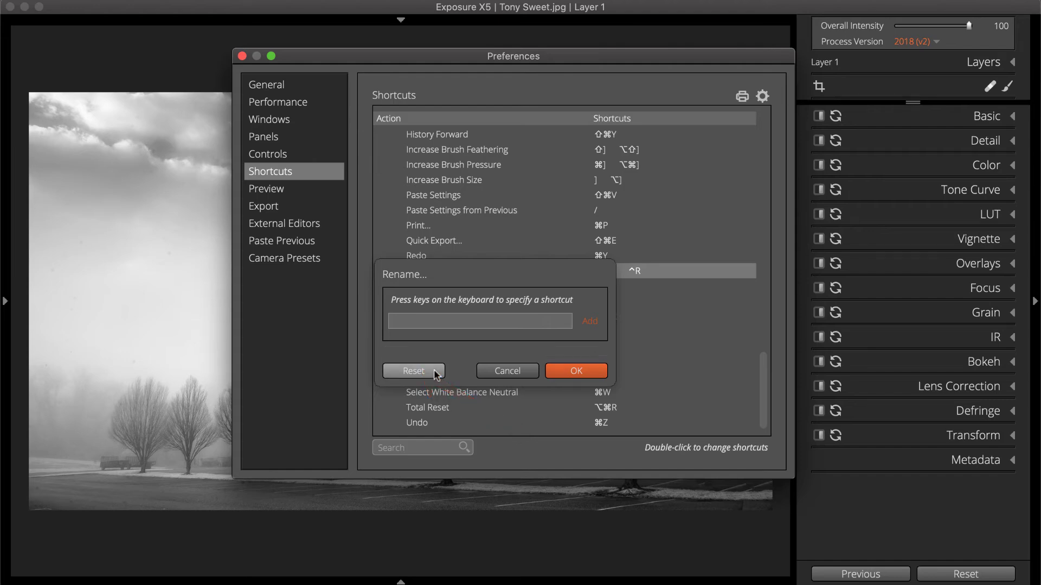
click(556, 371)
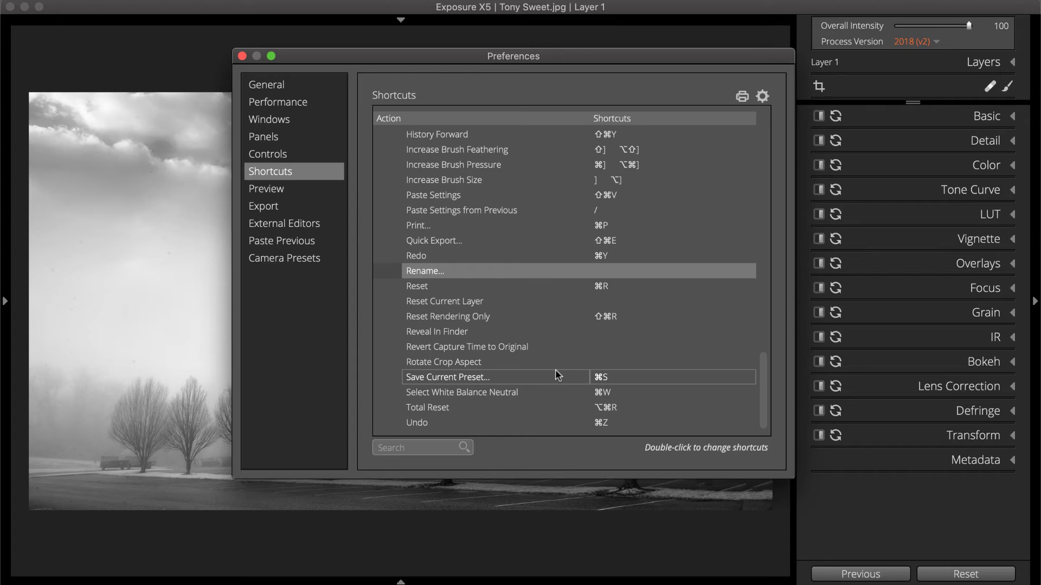
- Save the shortcuts as a new preset named 'My Keyboard Shortcuts'
click(762, 97)
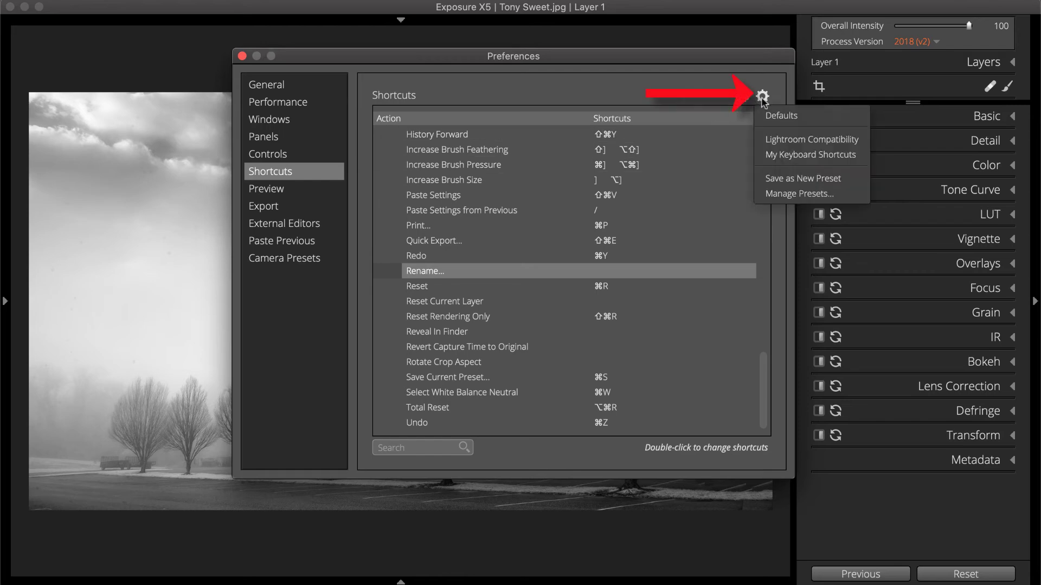
click(806, 177)
text(M)
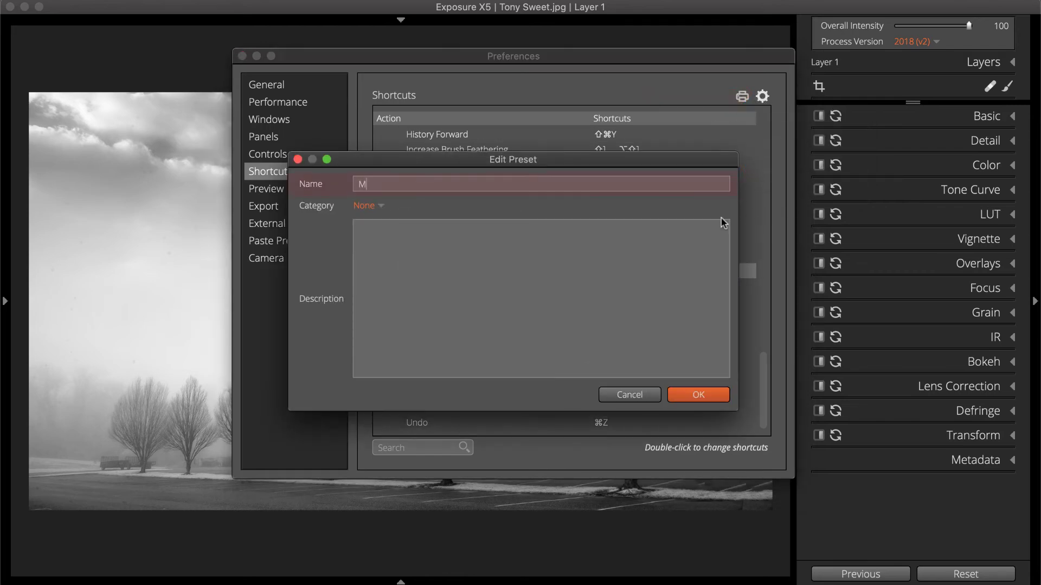
text(y Keybo)
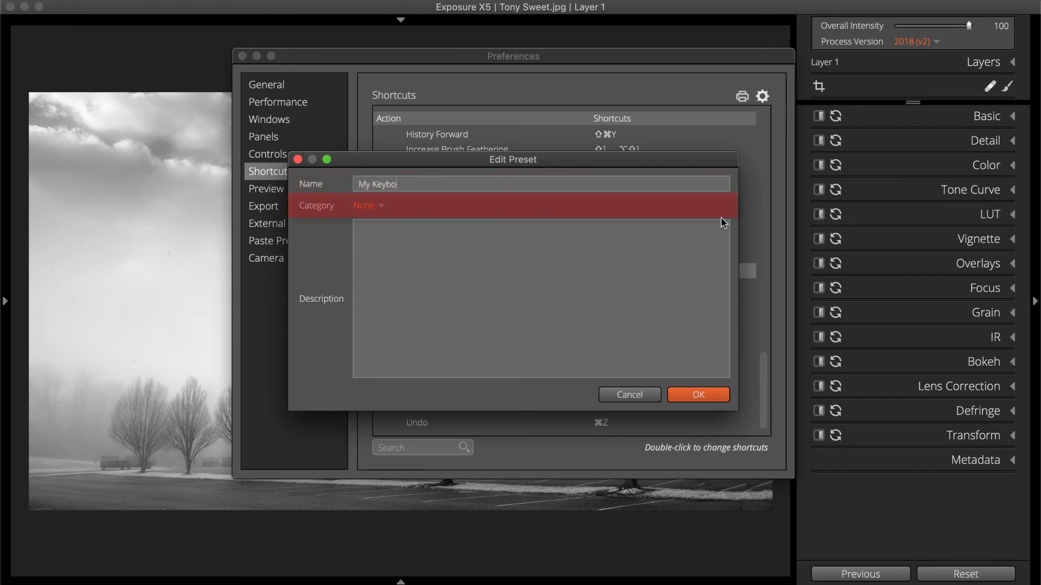
text(ard Shortcut)
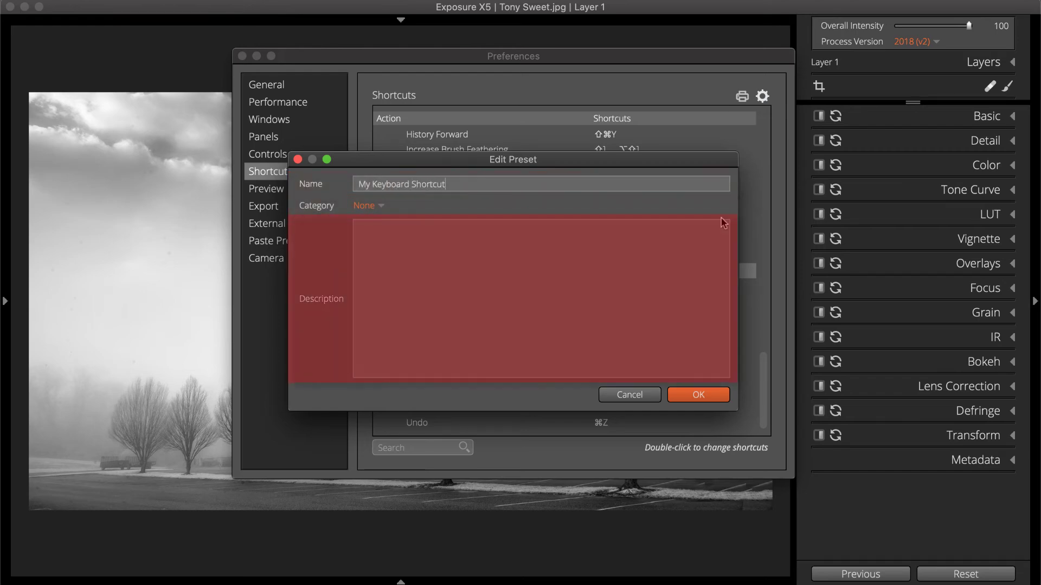
text(s)
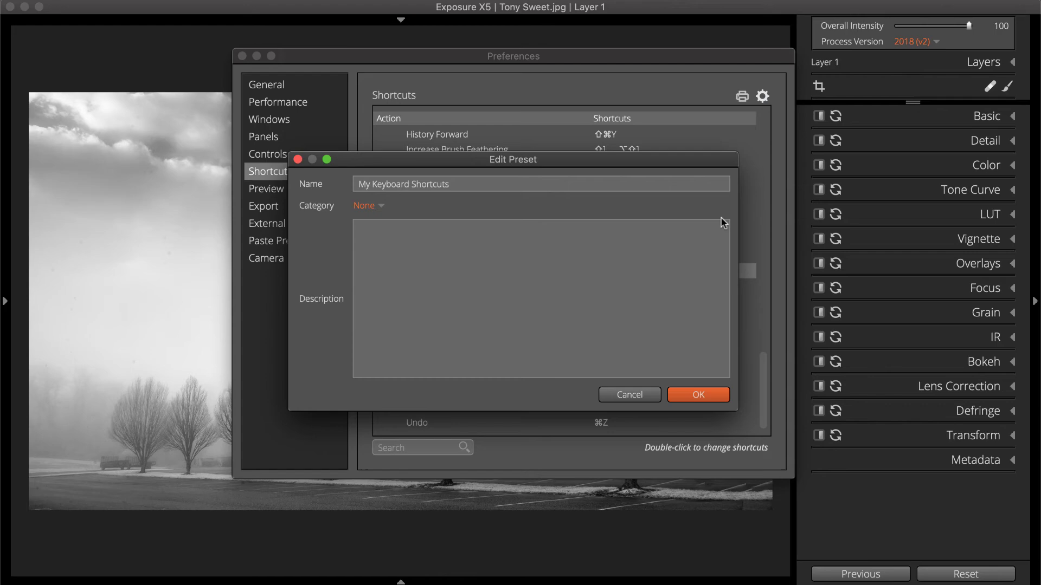
click(720, 396)
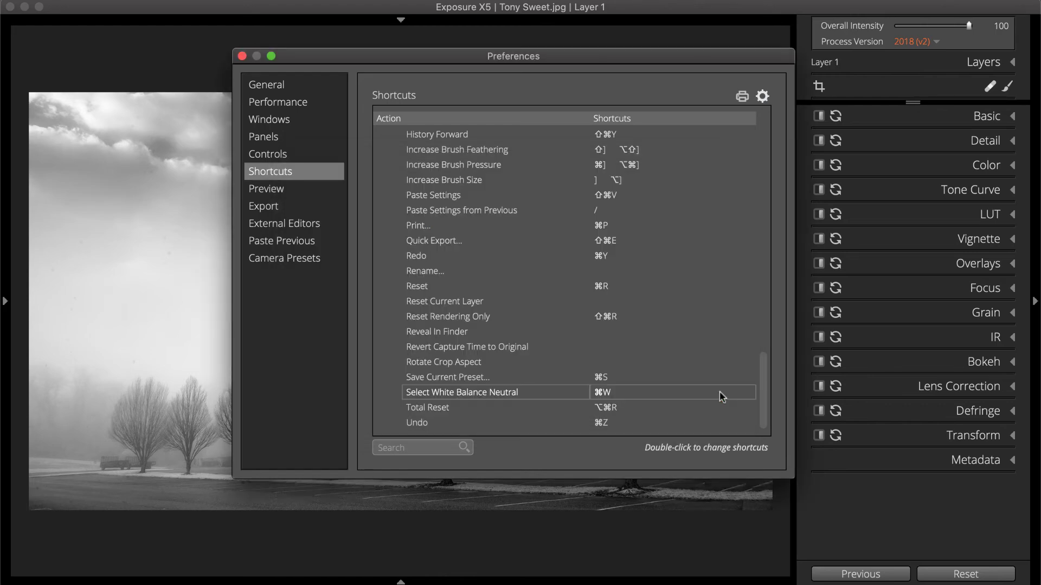
- Switch the shortcut preset to Lightroom Compatibility, then to Defaults
click(761, 96)
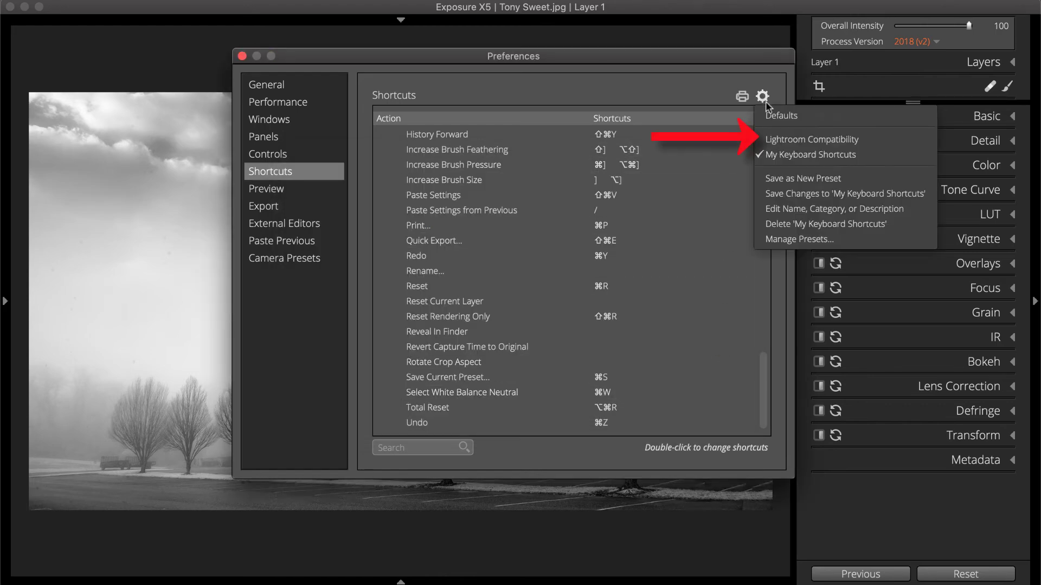
click(775, 140)
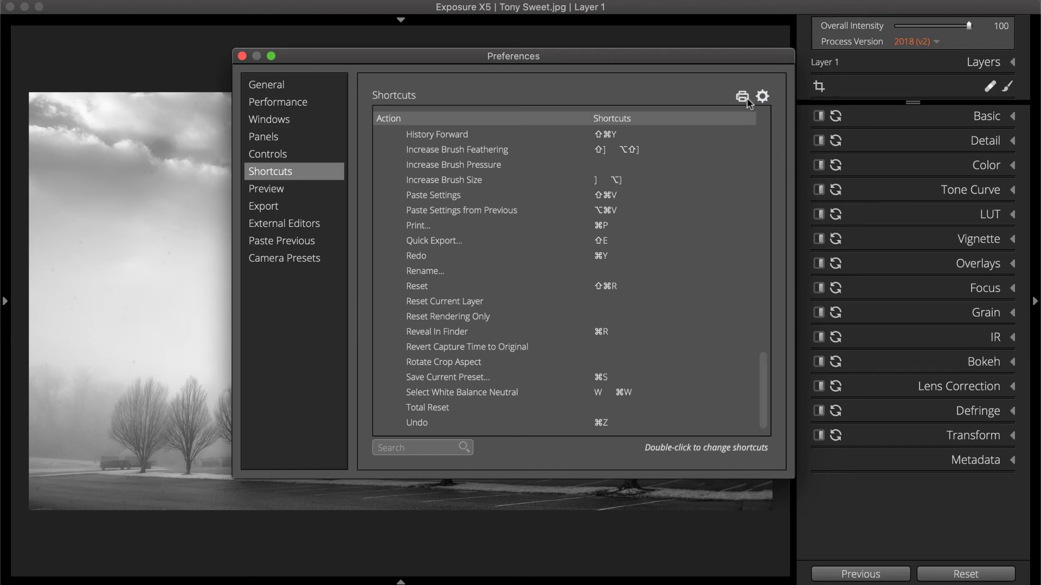
click(763, 96)
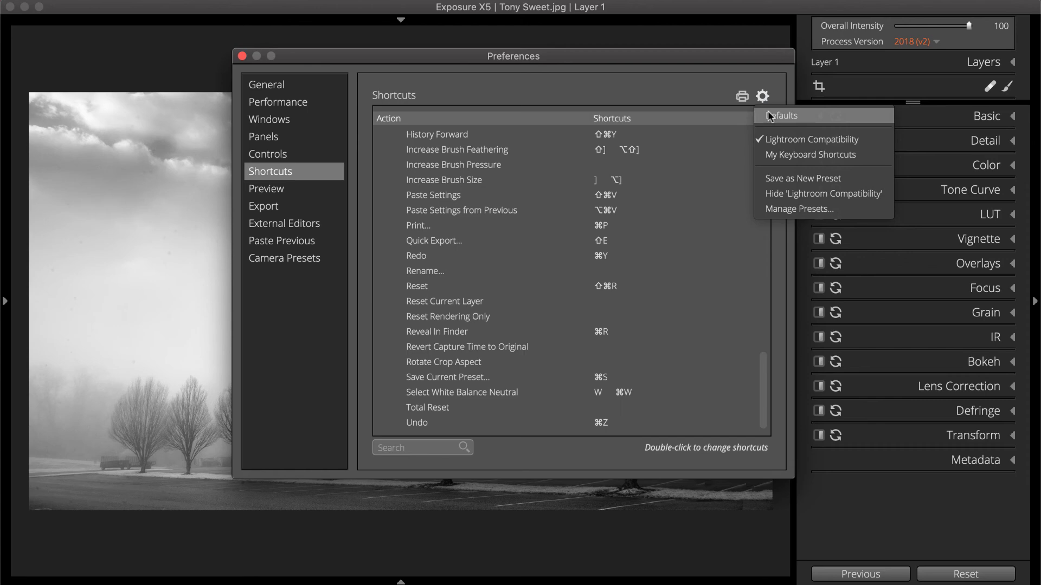
click(769, 116)
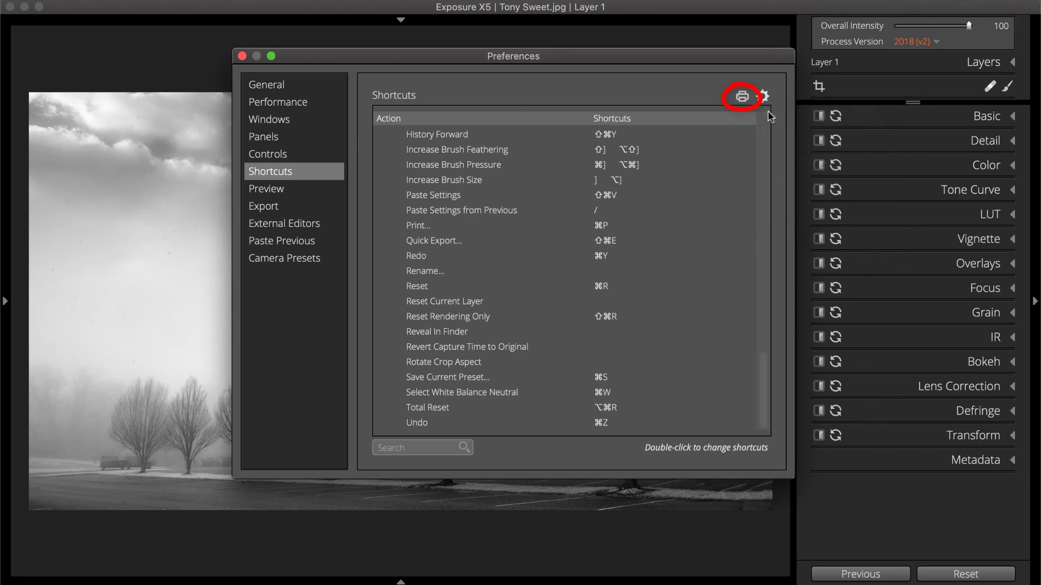
- Bring up printing of the shortcut list and cancel it
click(741, 98)
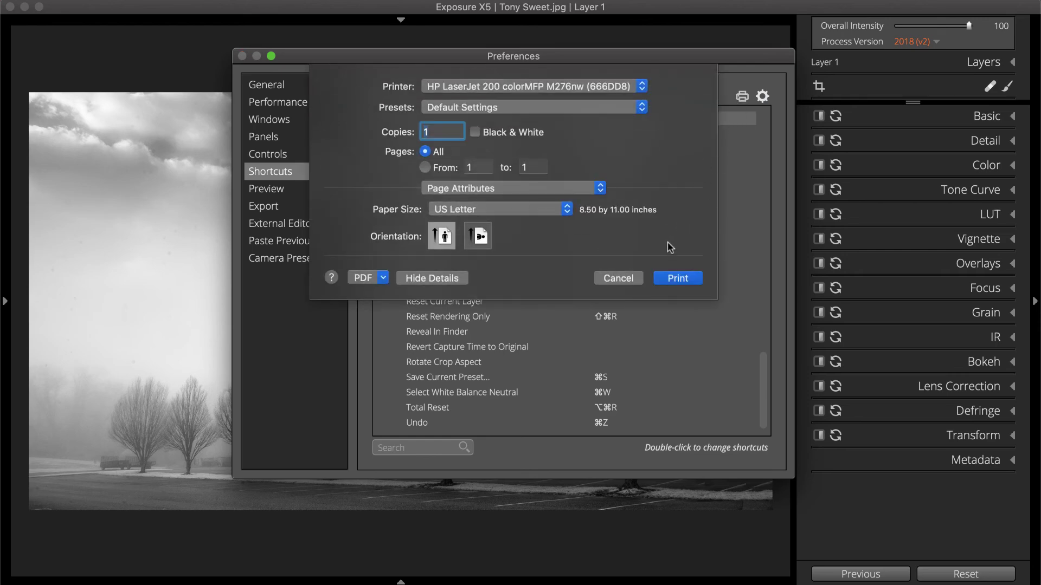
click(634, 279)
- Close the Preferences window with Command+W to return to the photo
key(super+w)
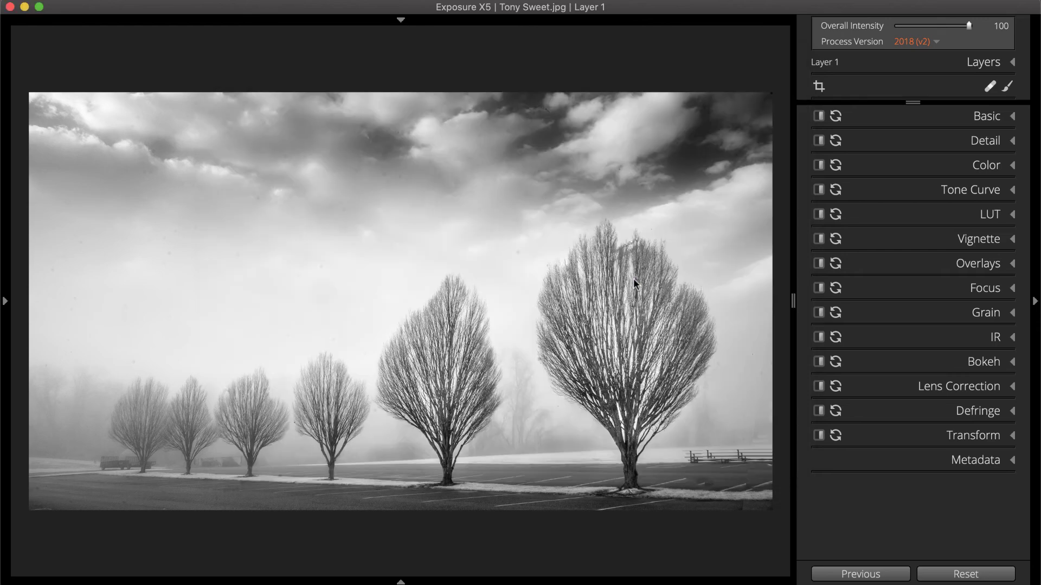